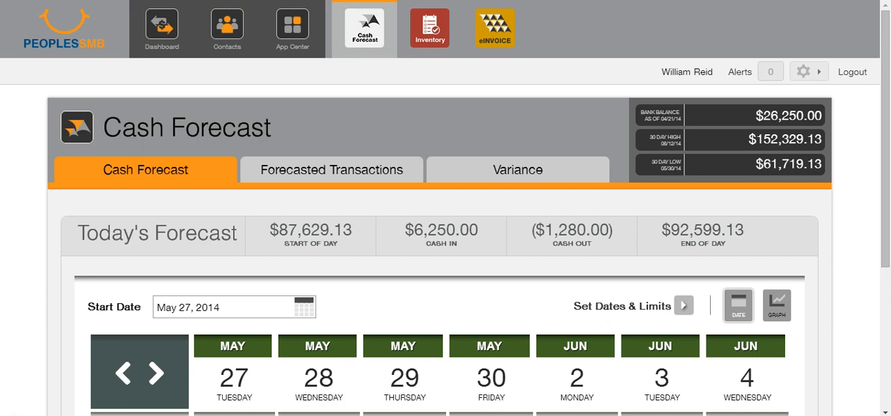
# - Open the Forecast Wizard and review its data import and transaction type stages, ending on the Cash Flow stage
pyautogui.click(810, 71)
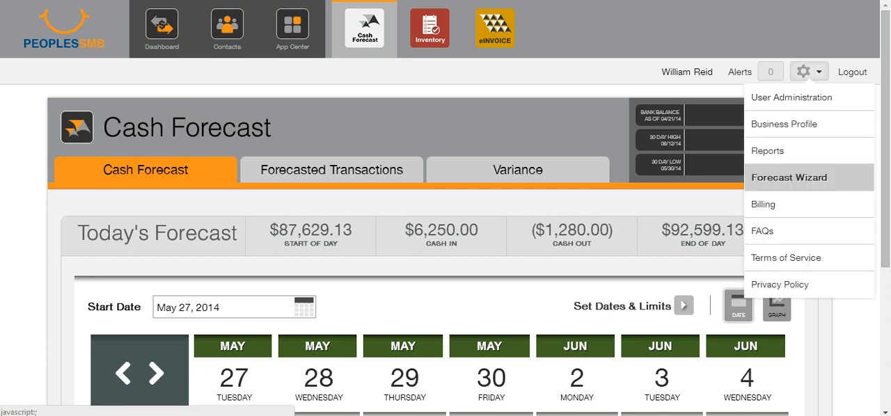
pyautogui.click(789, 178)
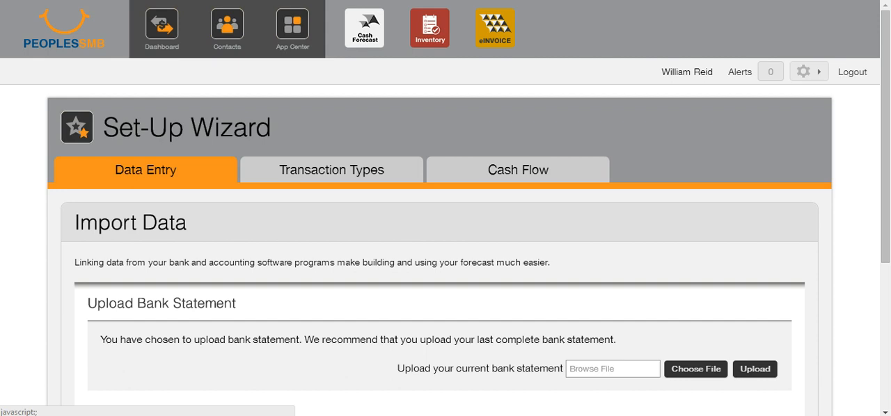
pyautogui.scroll(-3, 445, 209)
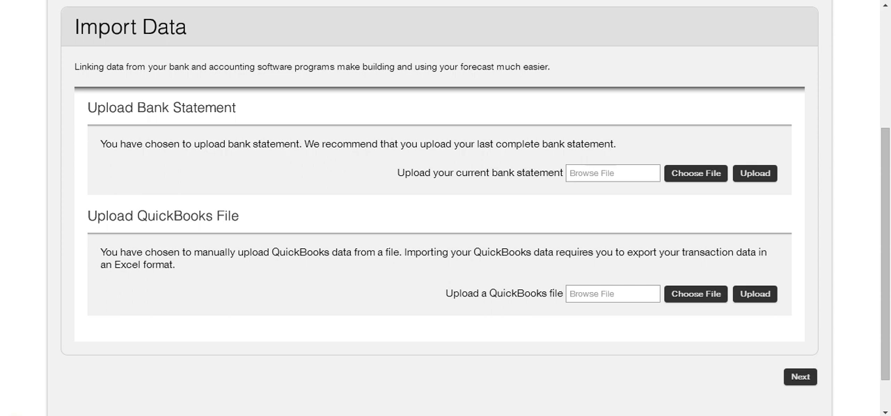
pyautogui.click(801, 378)
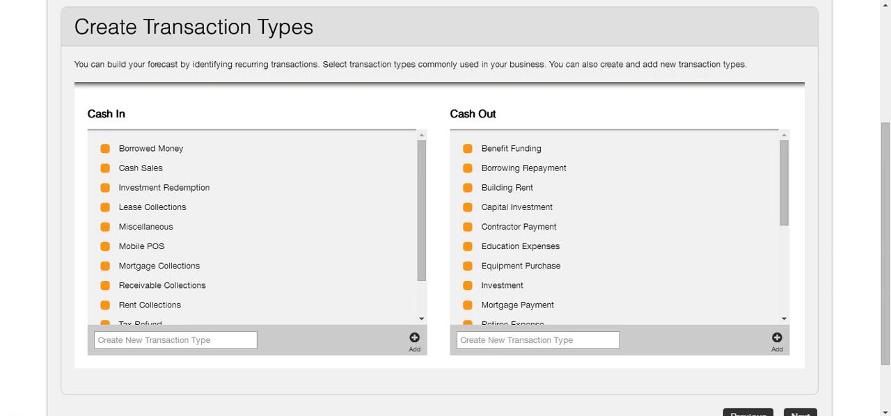
pyautogui.scroll(1, 446, 209)
pyautogui.click(518, 39)
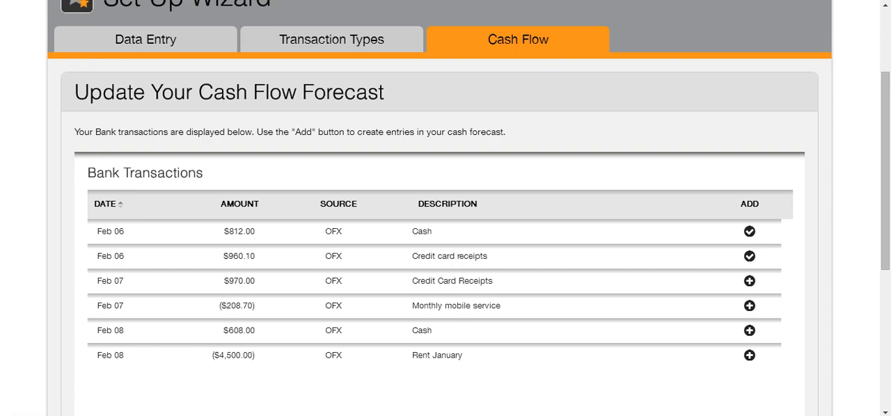
# - Examine the transaction type and source choices for adding the Feb 07 Credit Card Receipts entry, and cancel the entry
pyautogui.click(750, 281)
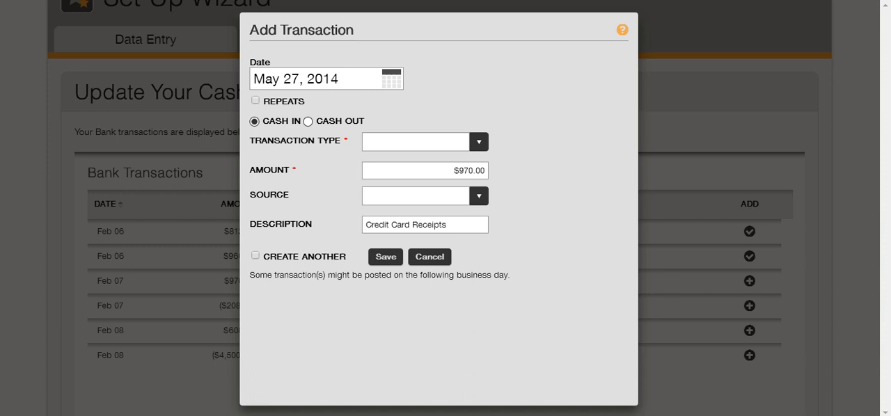
pyautogui.click(480, 142)
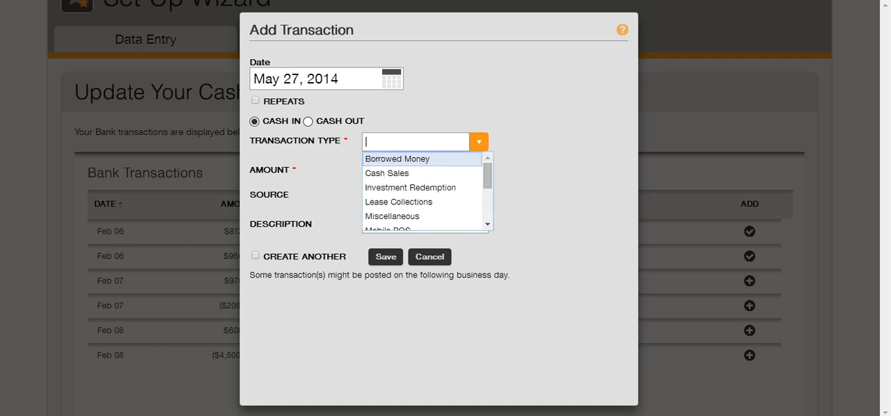
pyautogui.click(479, 142)
pyautogui.click(480, 142)
pyautogui.click(536, 146)
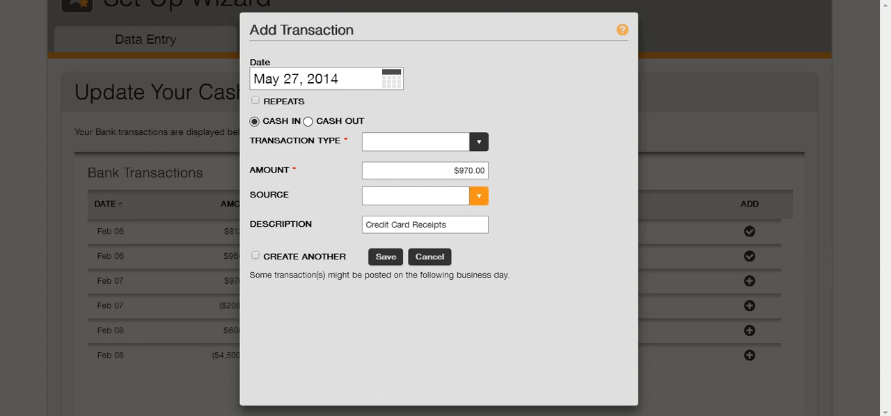
pyautogui.click(479, 196)
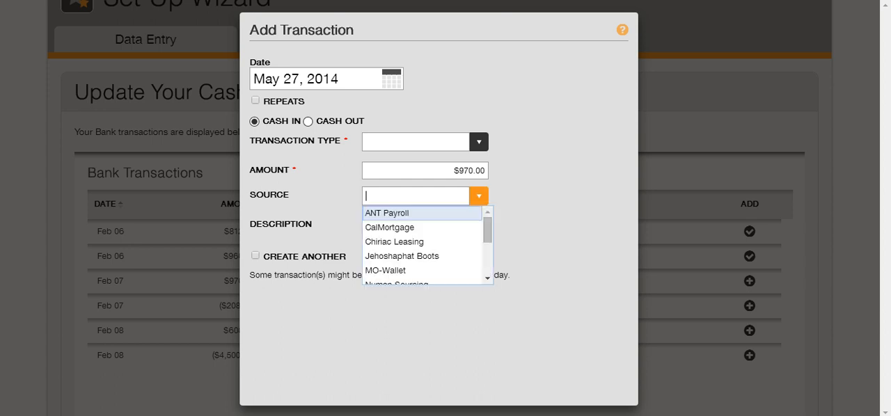
pyautogui.click(535, 227)
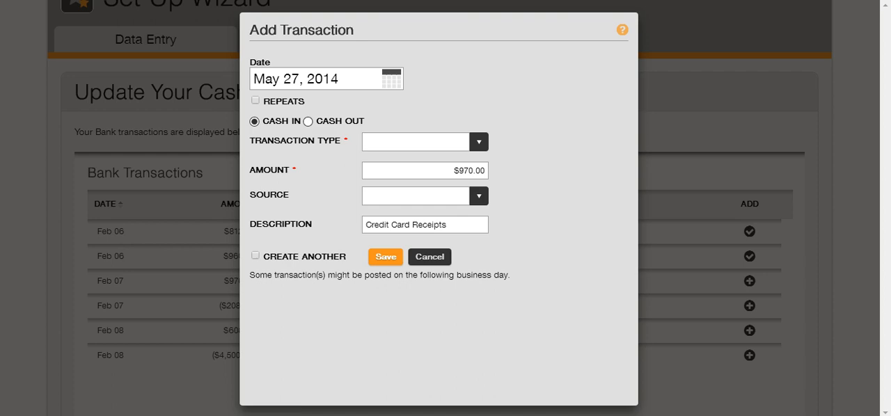
pyautogui.click(430, 257)
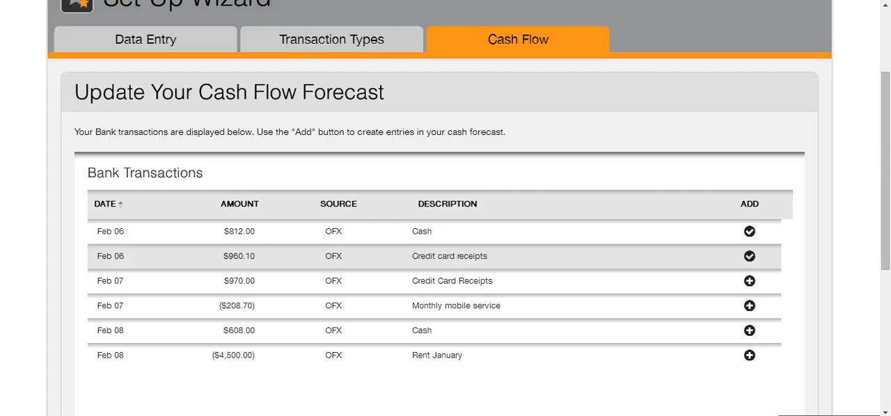
# - Try a daily recurrence on every weekday for the Feb 07 Credit Card Receipts entry, comparing both end options, and cancel the entry
pyautogui.click(749, 280)
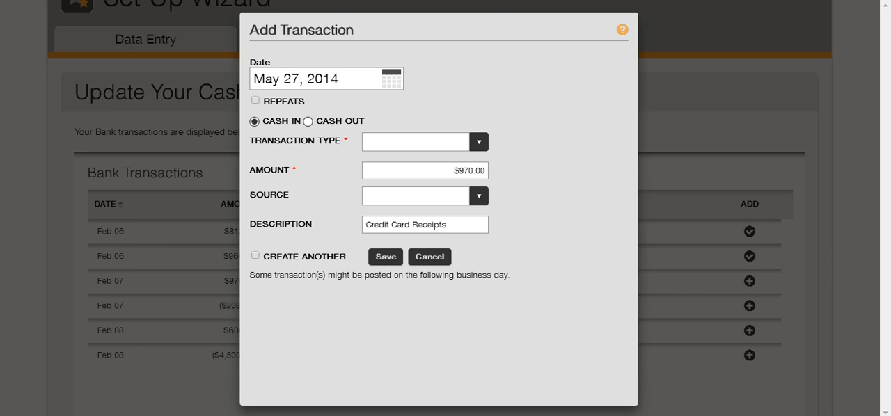
pyautogui.click(256, 101)
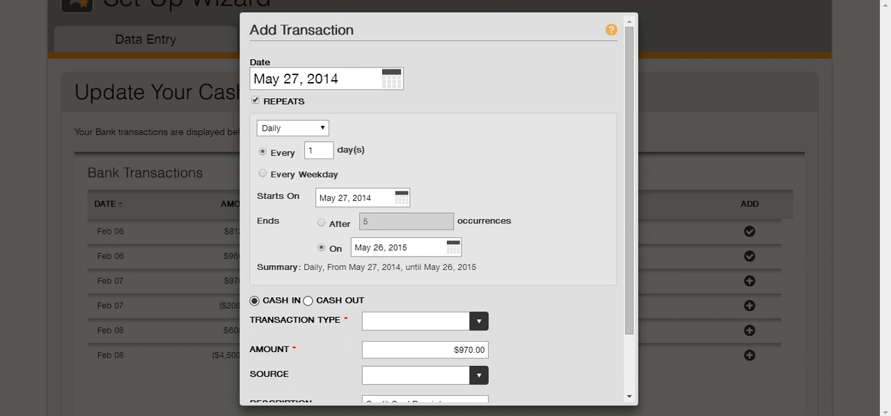
pyautogui.click(293, 129)
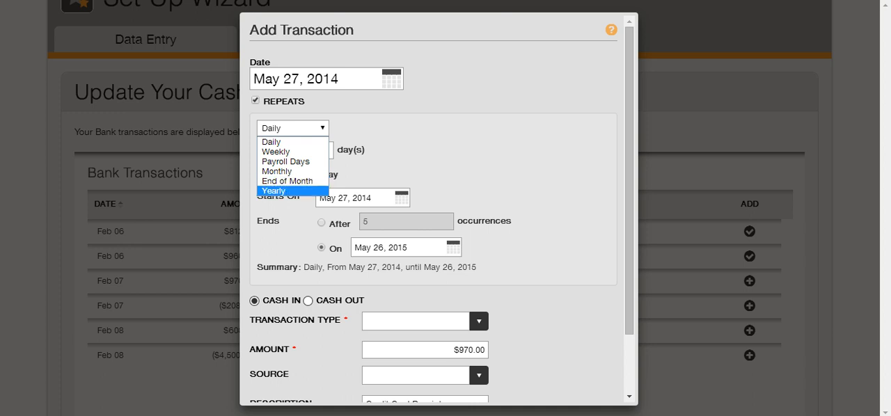
pyautogui.click(286, 142)
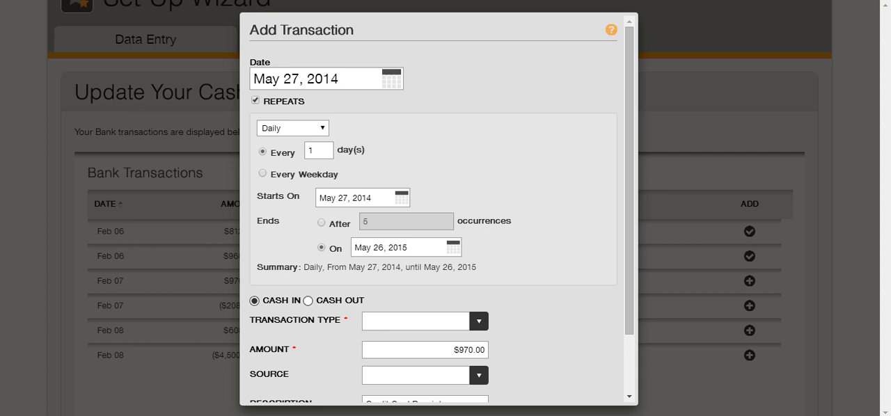
pyautogui.click(262, 173)
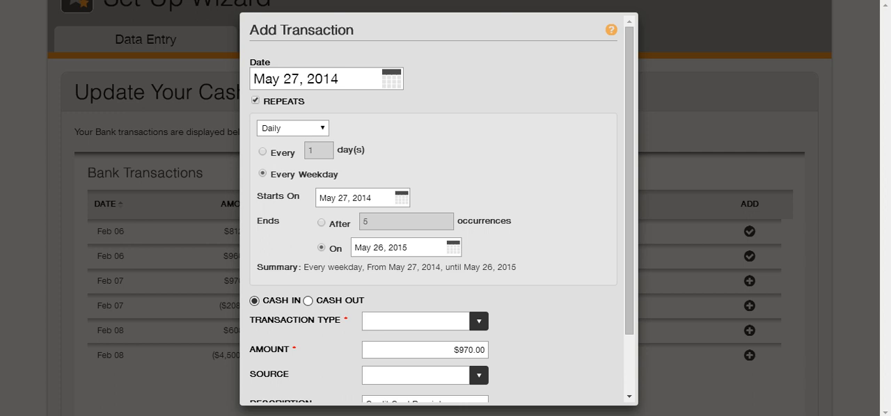
pyautogui.click(321, 223)
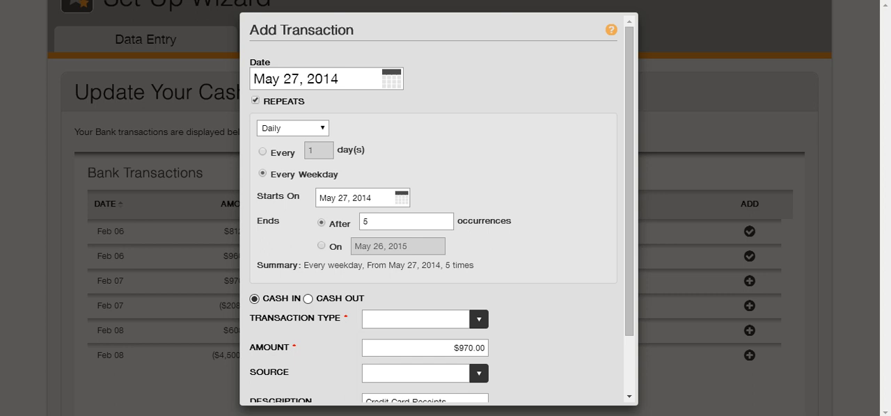
pyautogui.click(321, 246)
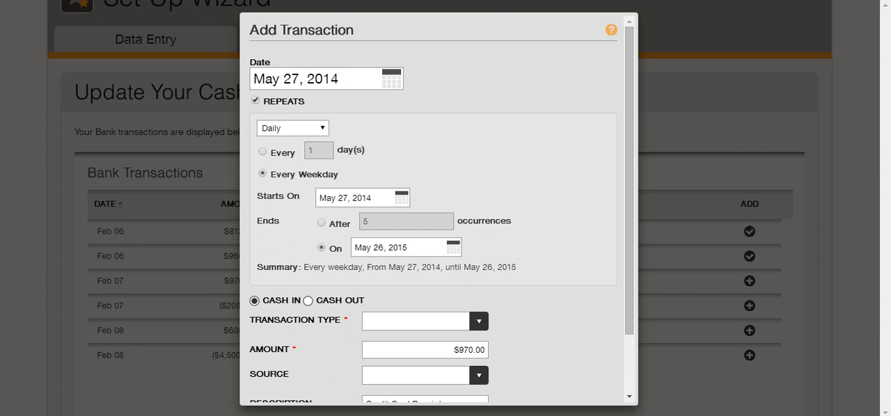
pyautogui.scroll(-2, 439, 209)
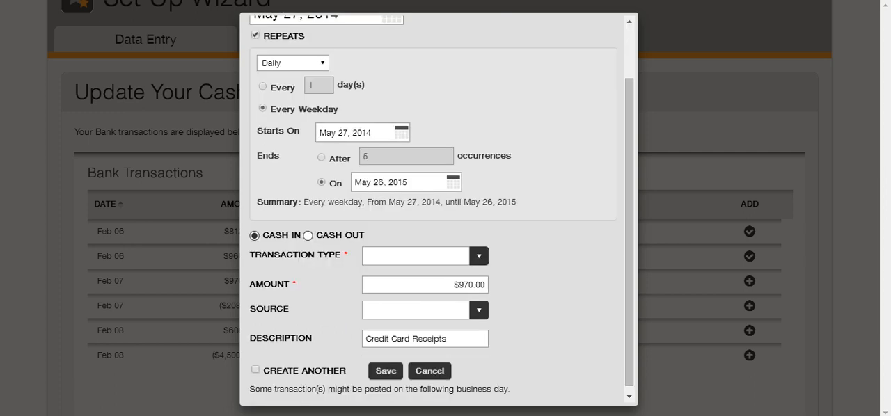
pyautogui.scroll(-1, 439, 208)
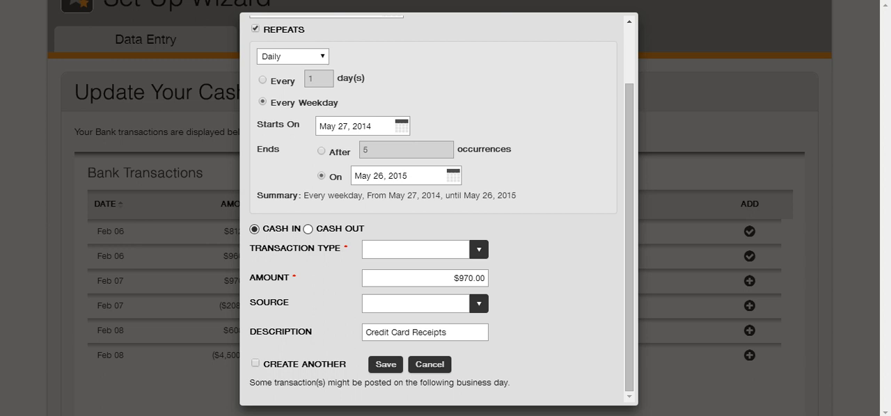
pyautogui.click(430, 364)
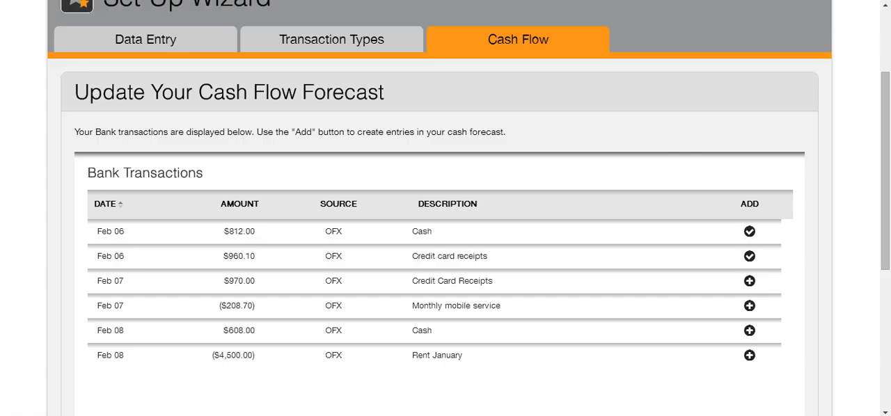
# - Inspect the recurring details of the May 27 credit card receipts transaction in the Cash Forecast's Forecasted Transactions, and close them
pyautogui.scroll(2, 439, 281)
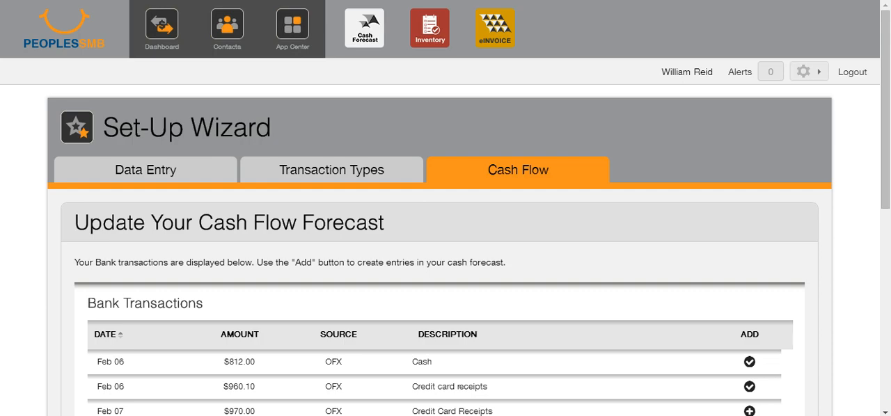
pyautogui.click(364, 29)
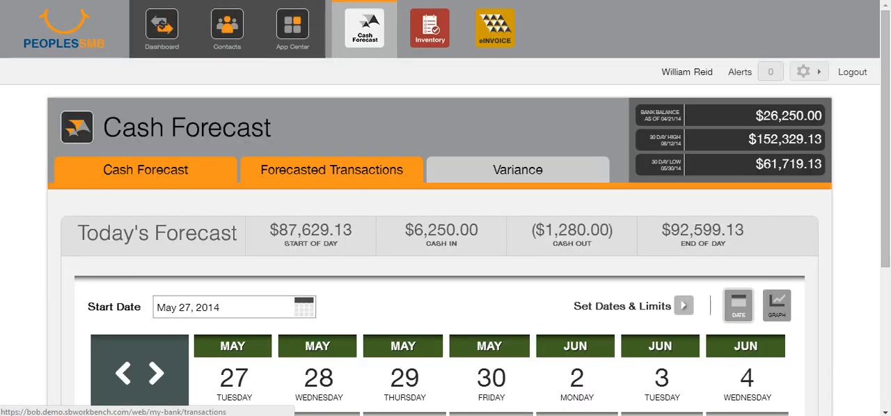
pyautogui.click(332, 170)
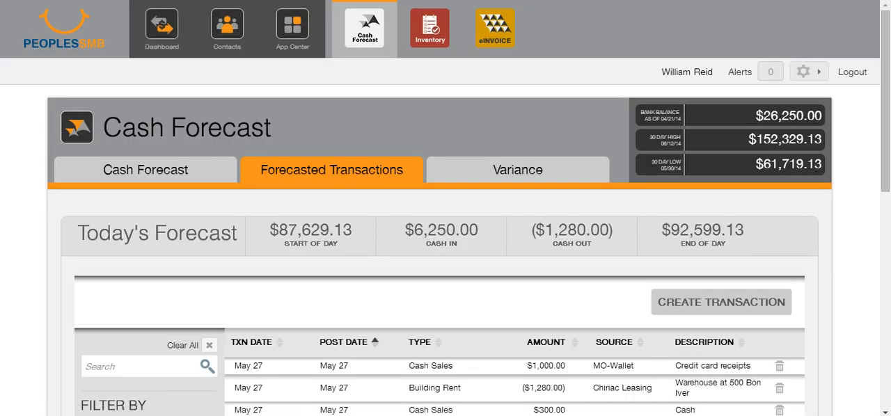
pyautogui.scroll(-3, 446, 279)
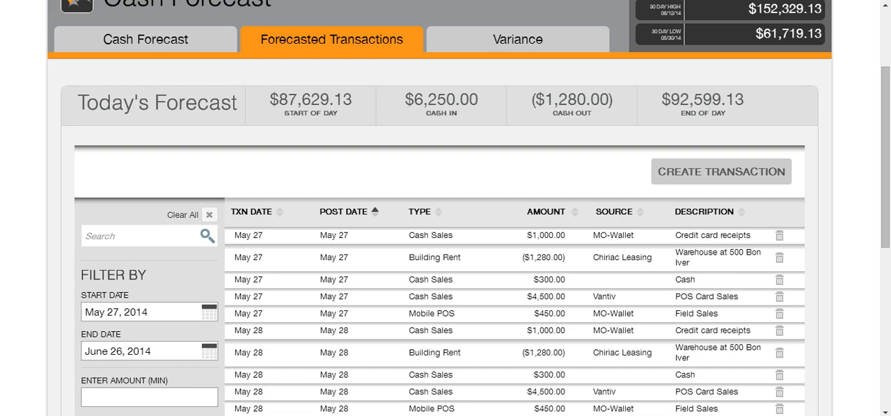
pyautogui.click(431, 236)
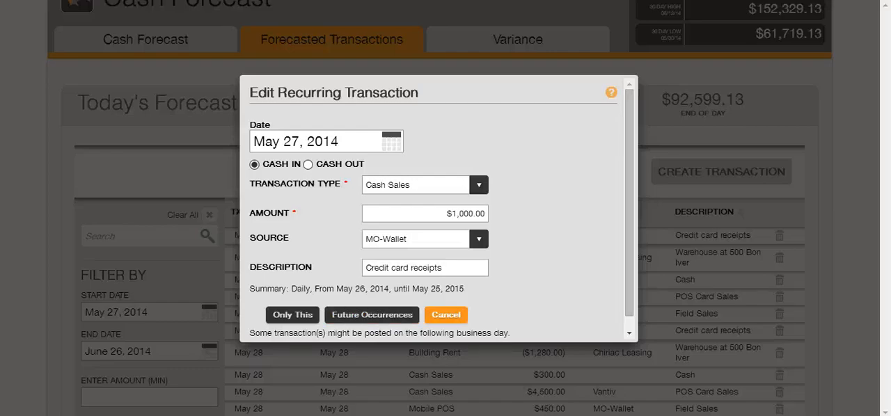
pyautogui.click(446, 316)
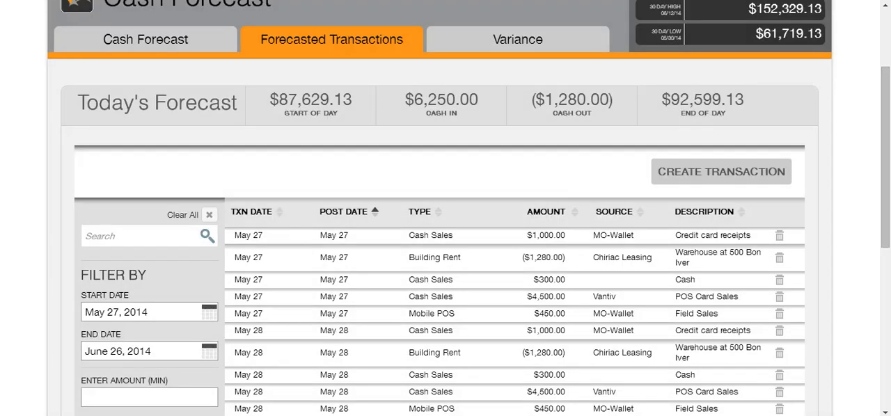
# - Filter the forecasted transactions to Cash In only, and switch the filter back to All
pyautogui.scroll(-1, 446, 244)
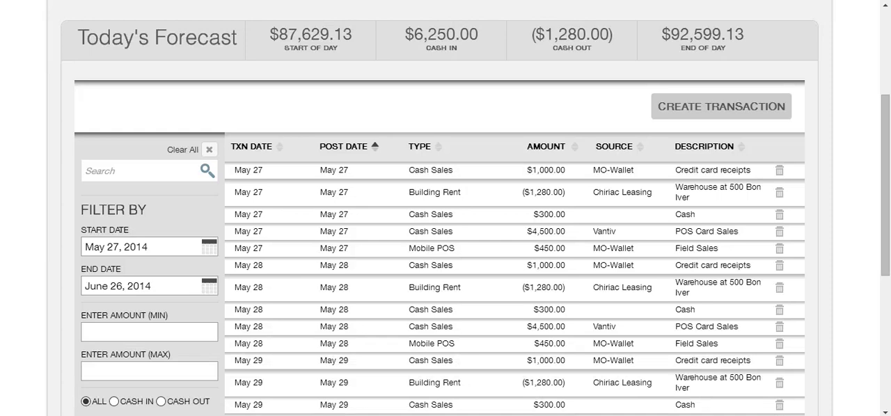
pyautogui.scroll(-1, 445, 243)
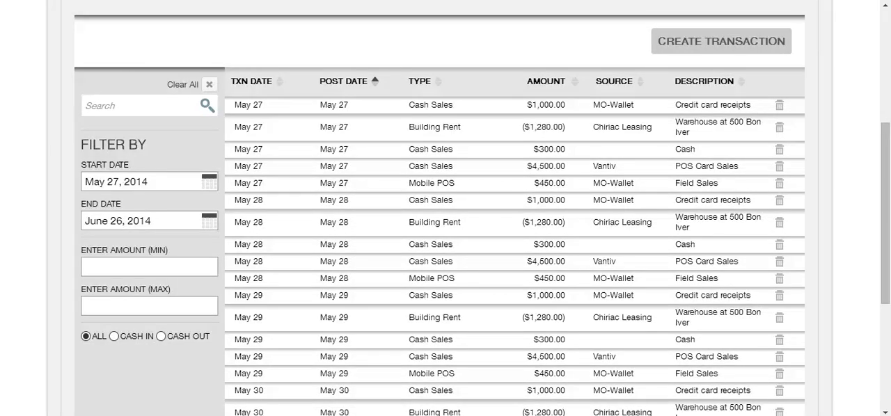
pyautogui.scroll(-1, 445, 243)
pyautogui.click(114, 271)
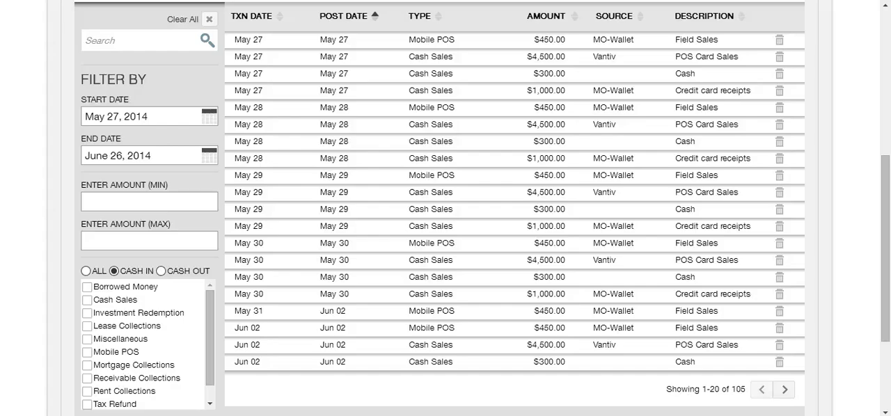
pyautogui.click(85, 272)
# - View the blank form for creating a forecasted transaction and cancel it
pyautogui.scroll(1, 432, 248)
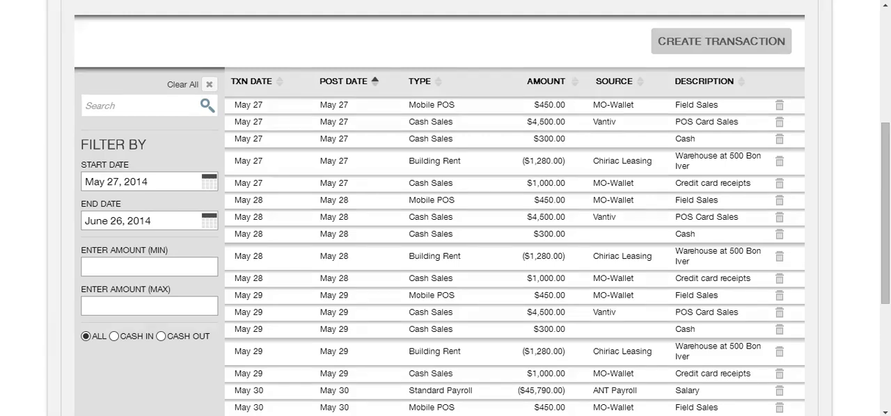
pyautogui.scroll(1, 696, 161)
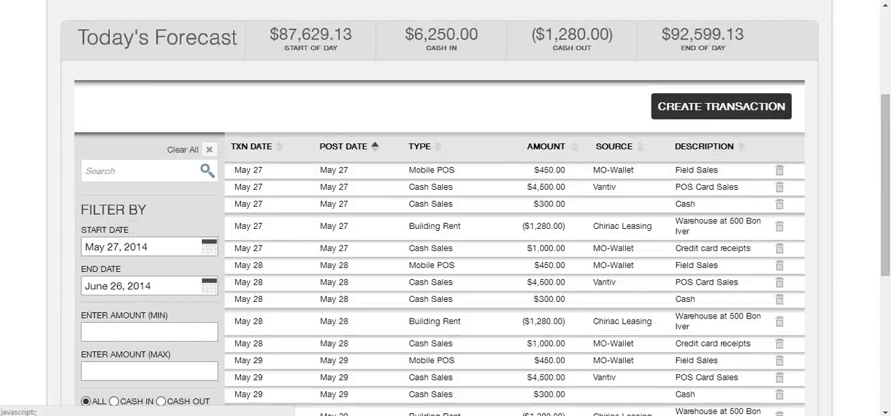
pyautogui.click(721, 106)
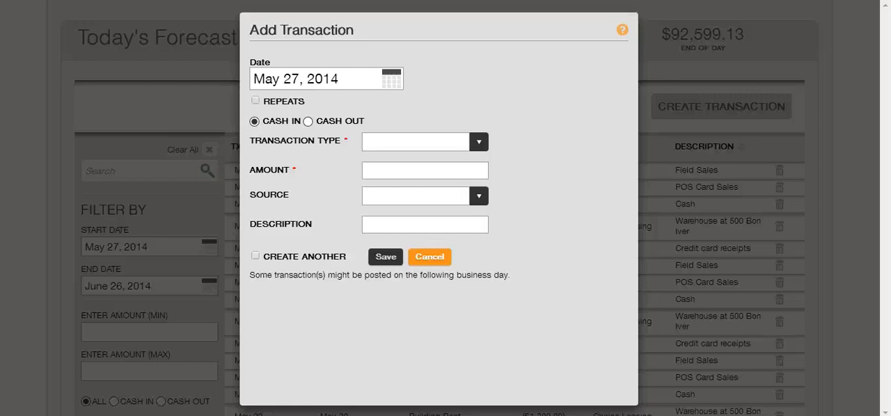
pyautogui.click(430, 256)
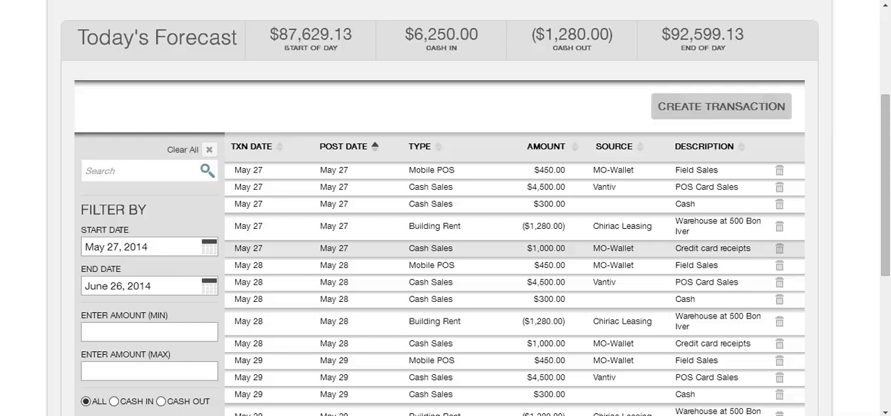
# - View the invoice list in e-Invoice Management and return to the daily Cash Forecast calendar
pyautogui.scroll(3, 429, 253)
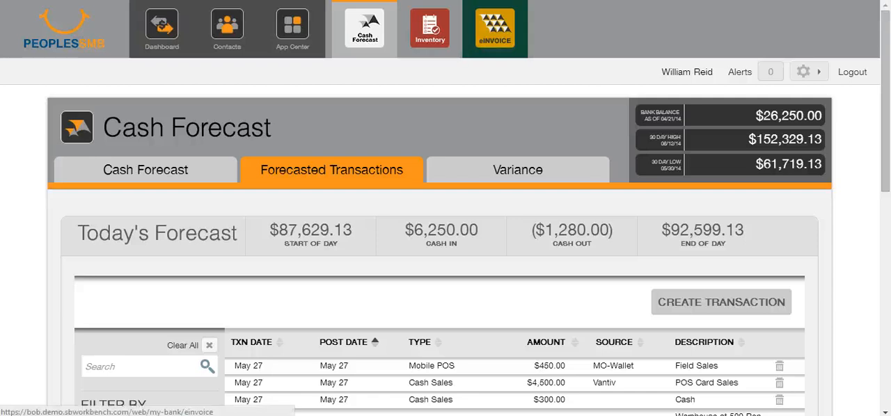
pyautogui.click(496, 27)
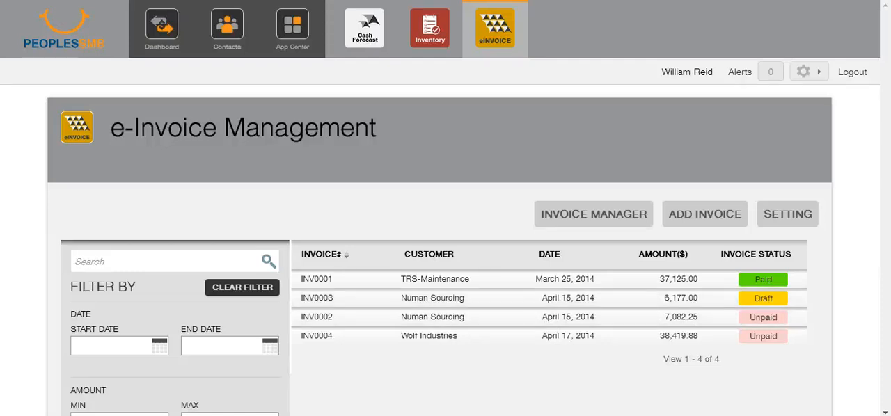
pyautogui.click(364, 28)
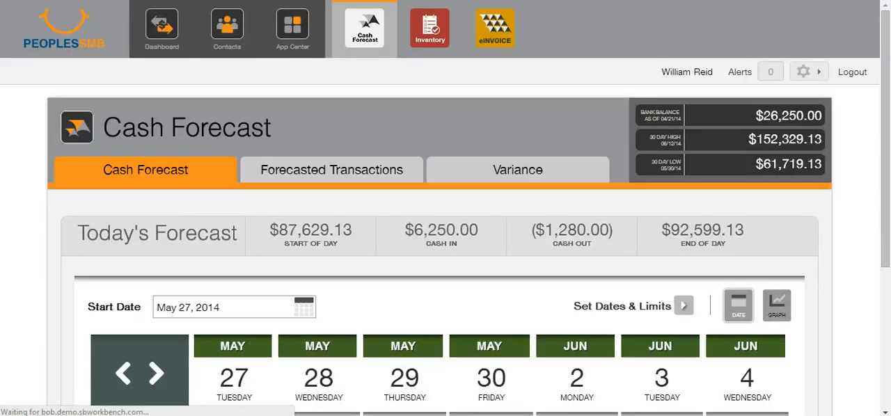
pyautogui.scroll(-1, 440, 236)
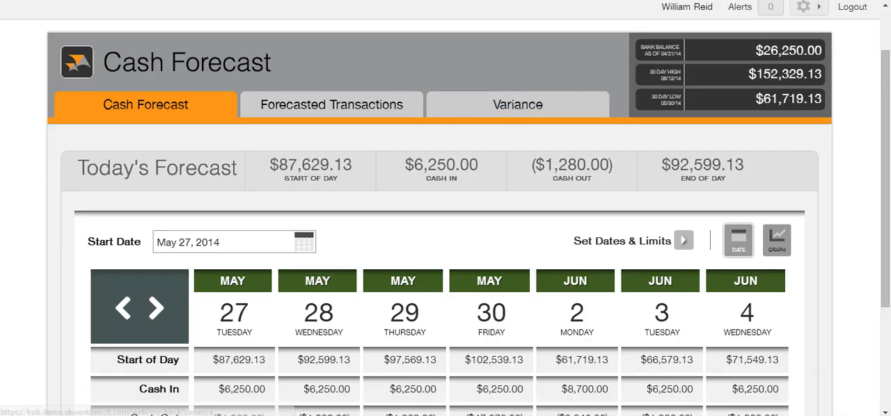